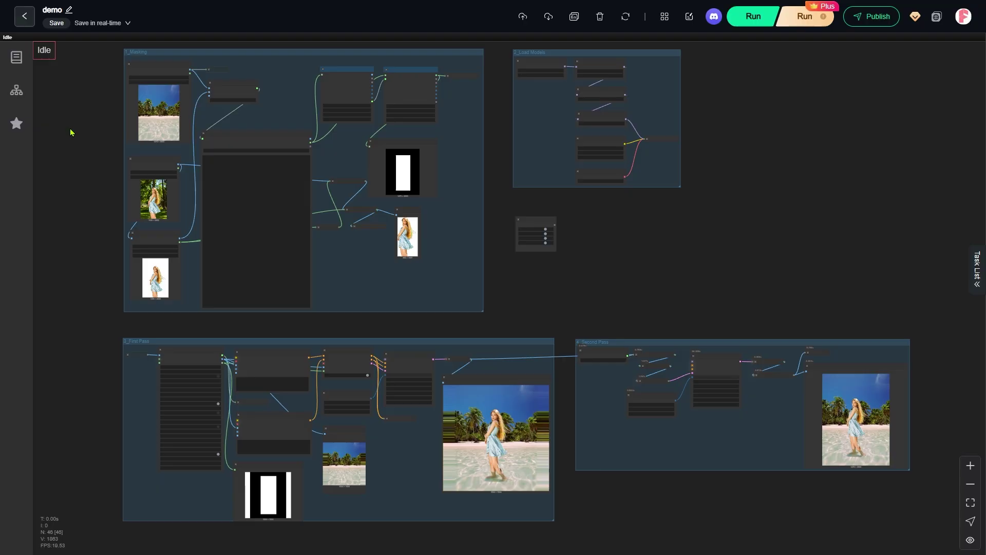
Pan the canvas to review the Background image node and the Subject cutout.
scroll(73, 133, up, 10)
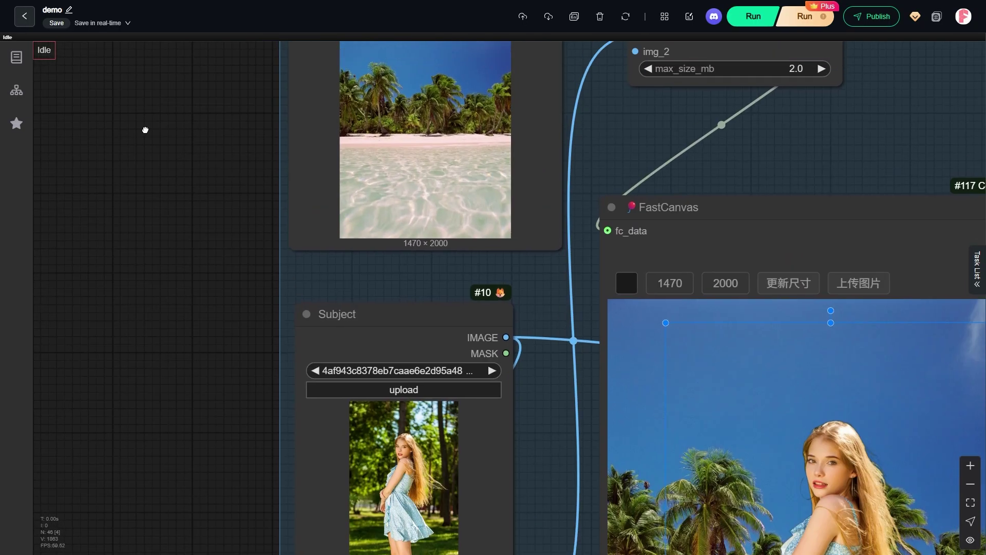
drag(145, 130, 141, 258)
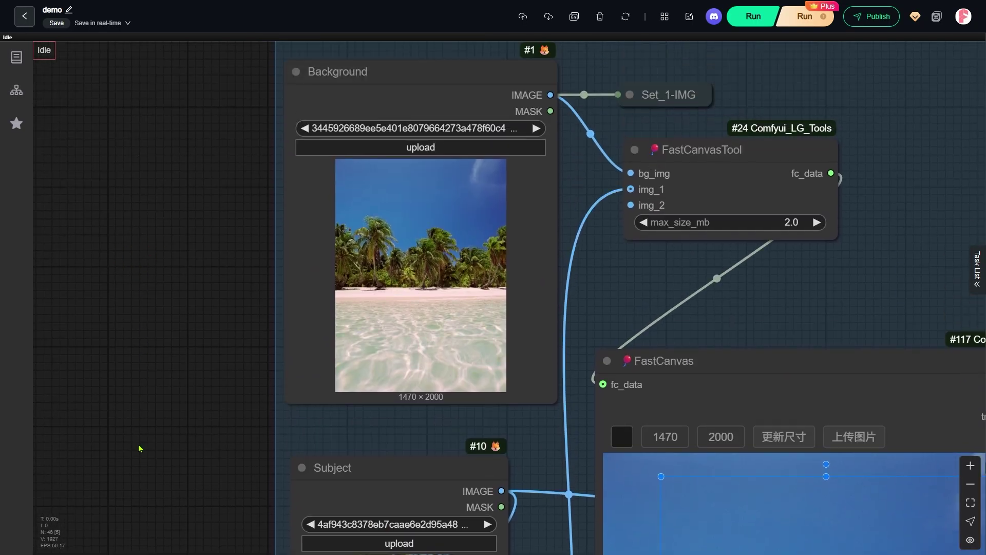
drag(138, 449, 146, 120)
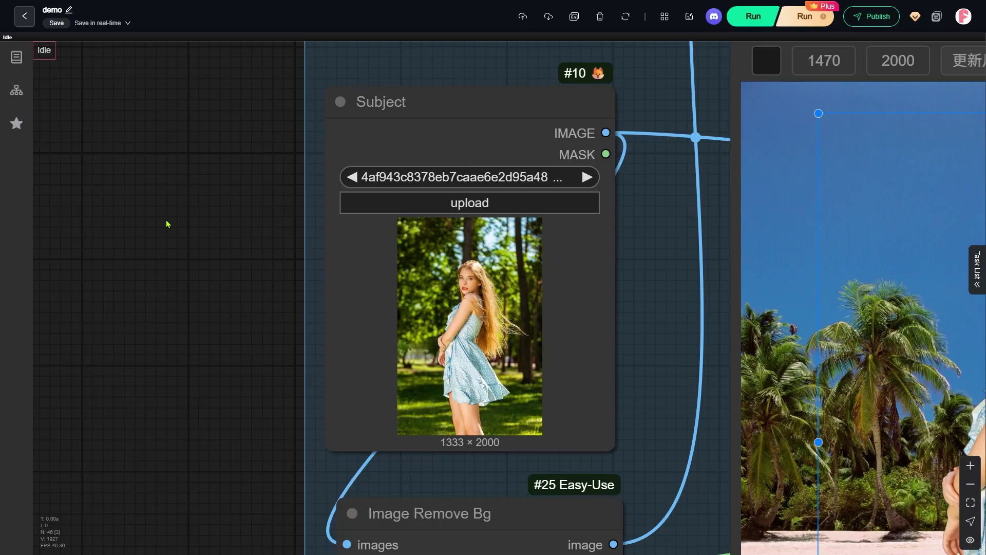
scroll(227, 317, up, 6)
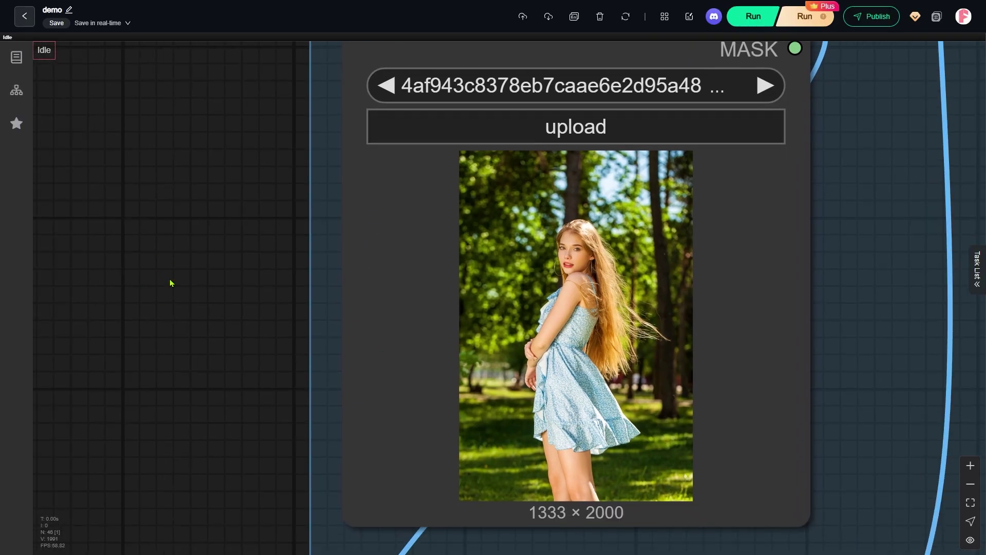
scroll(110, 199, down, 15)
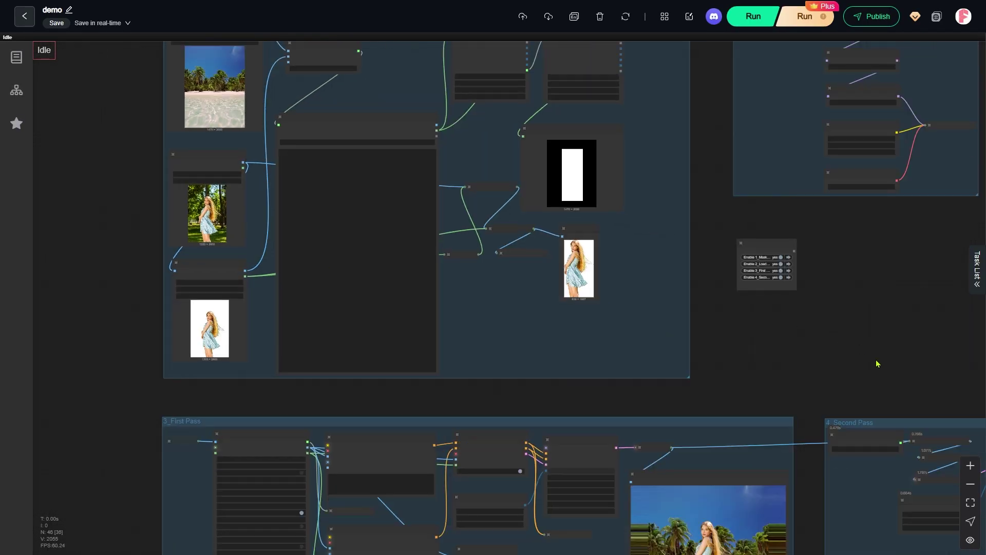
Inspect the Second Pass output beach image, then return to the FastCanvas composite.
drag(876, 363, 156, 38)
scroll(634, 138, up, 10)
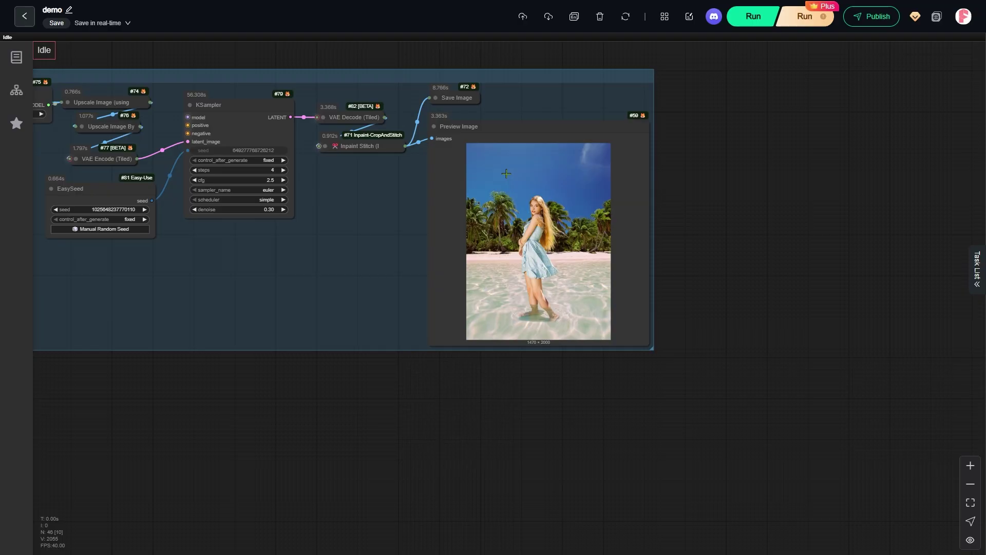
scroll(635, 137, up, 3)
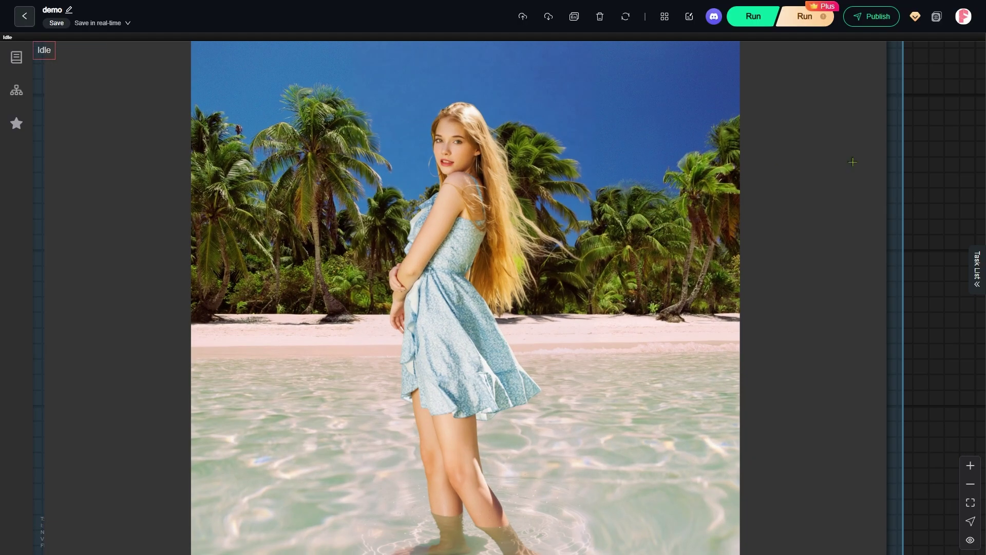
scroll(947, 226, down, 2)
drag(948, 226, 950, 239)
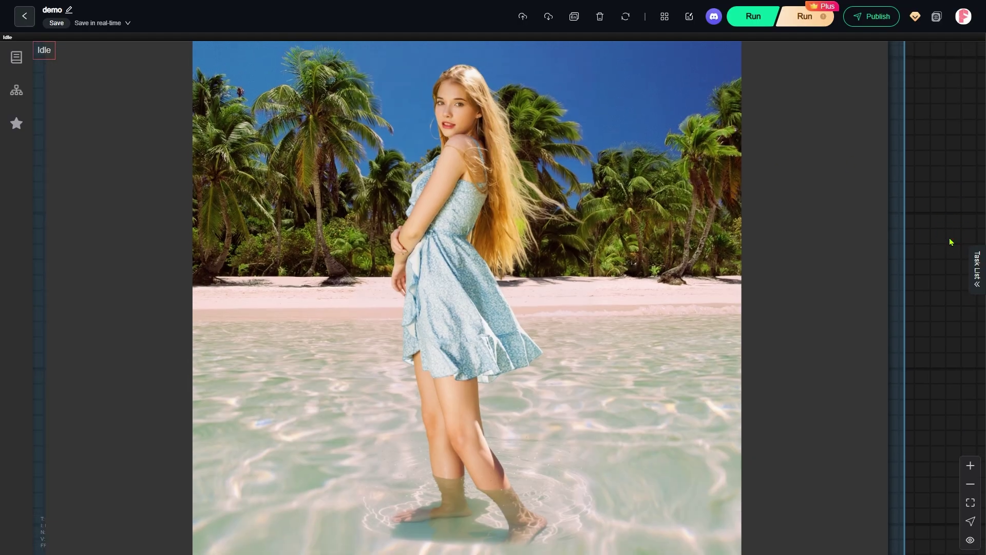
scroll(949, 279, down, 6)
scroll(887, 317, up, 3)
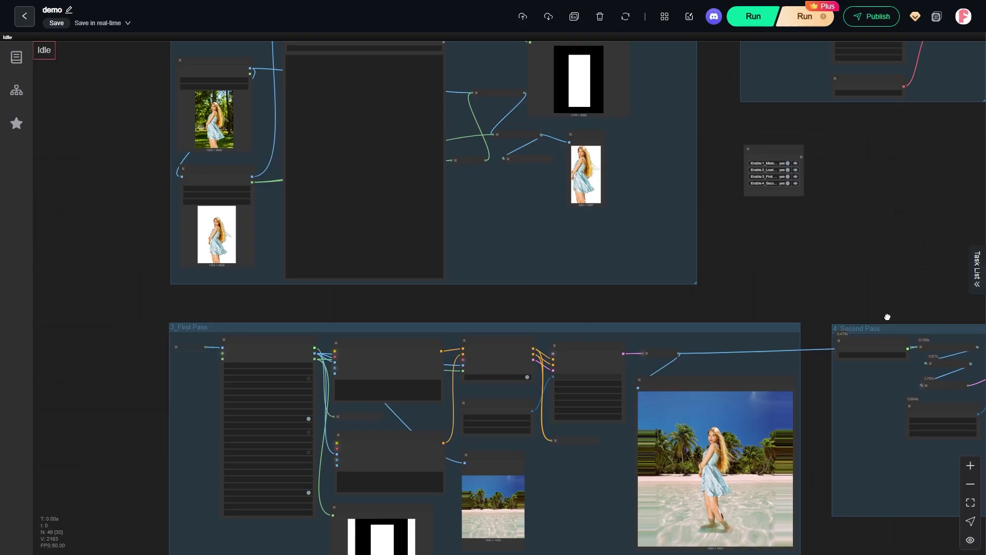
scroll(899, 324, up, 3)
scroll(620, 127, up, 5)
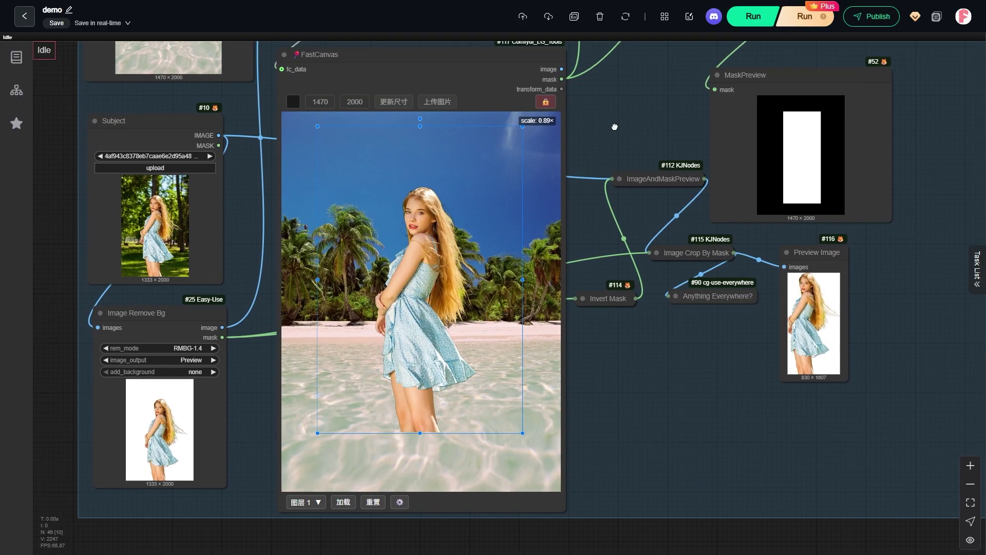
drag(615, 127, 621, 141)
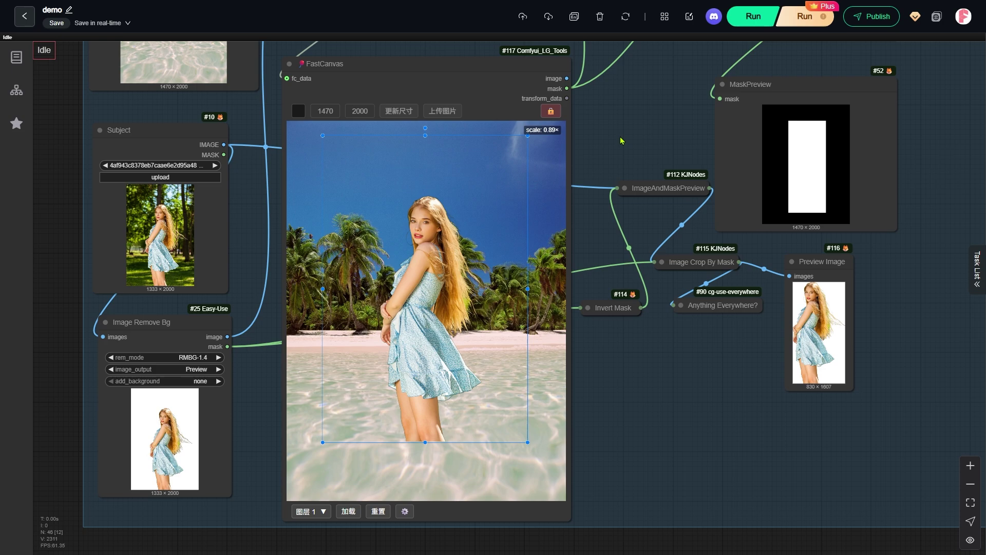
scroll(604, 108, up, 5)
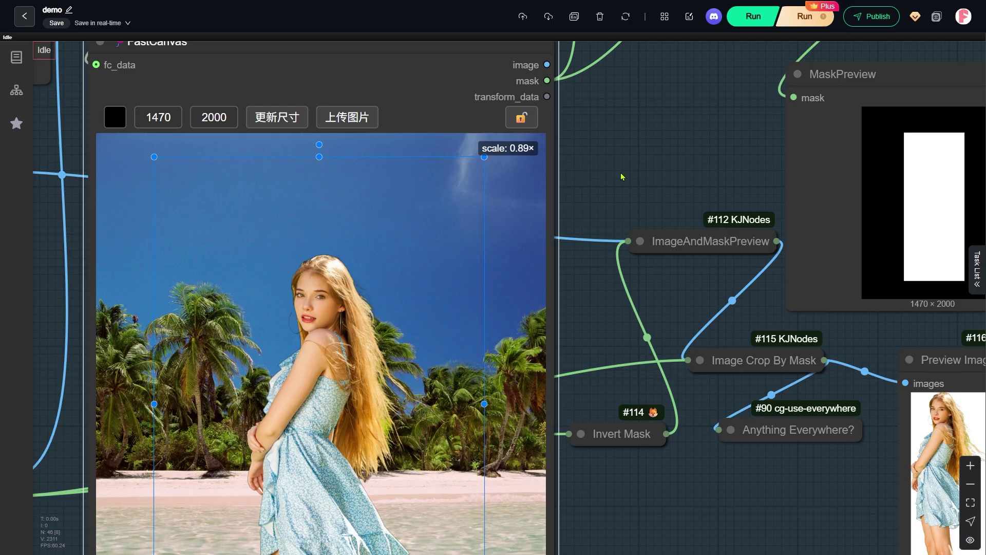
Move the woman's photo slightly left and lower on FastCanvas, then lock its position.
drag(645, 196, 697, 121)
drag(385, 233, 359, 263)
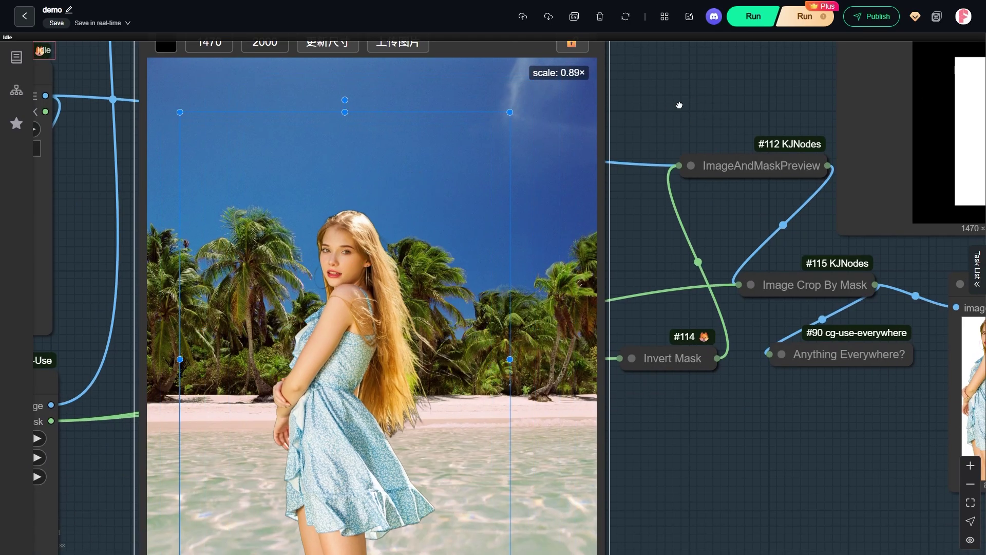
drag(678, 101, 675, 144)
click(573, 89)
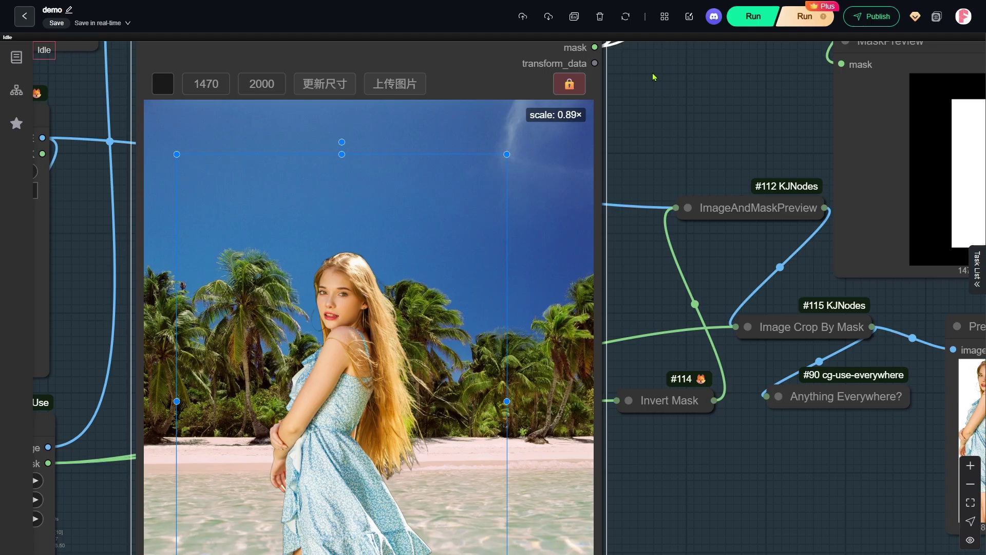
Reset FastCanvas with 重置 so the canvas is empty black.
scroll(653, 76, down, 3)
drag(654, 388, 670, 245)
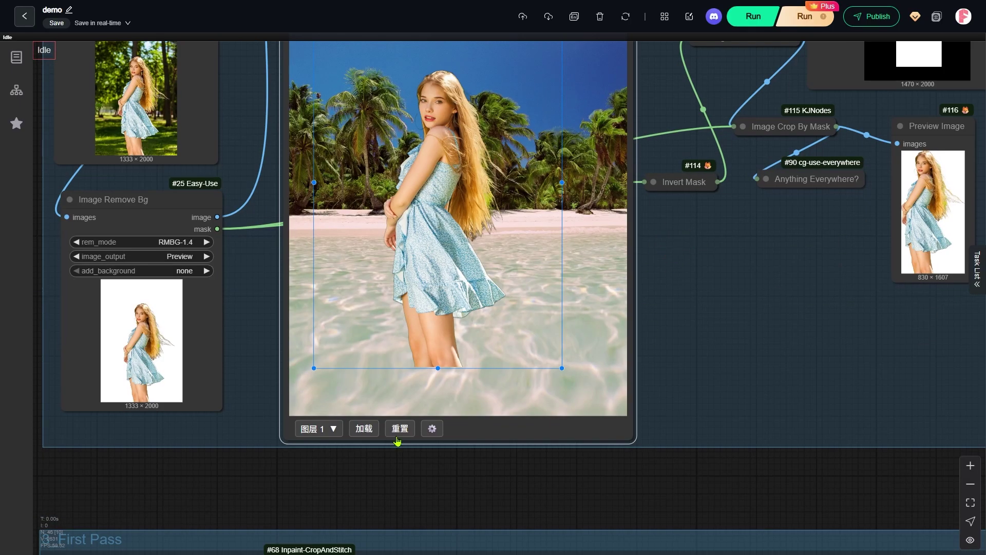
scroll(334, 464, up, 2)
drag(368, 475, 363, 531)
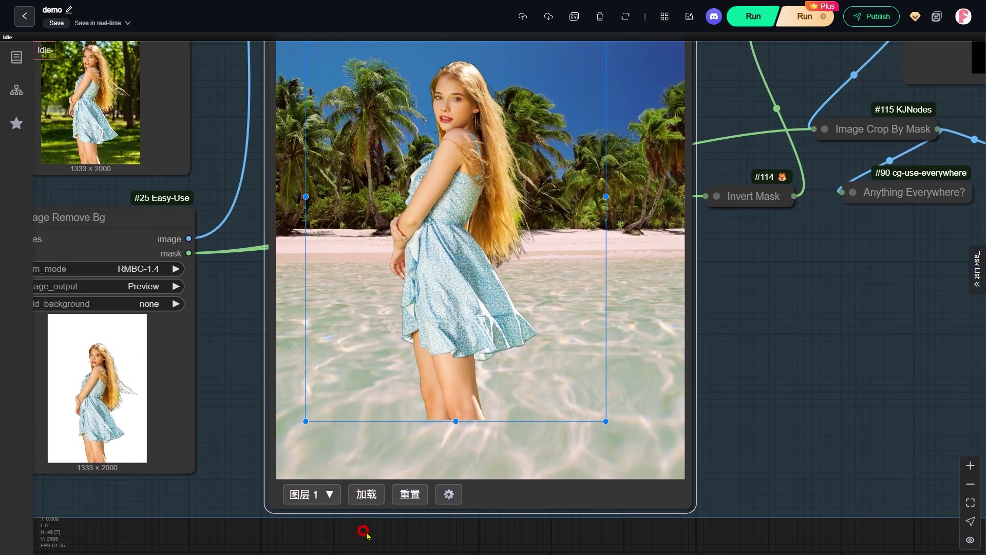
click(407, 495)
scroll(428, 532, down, 2)
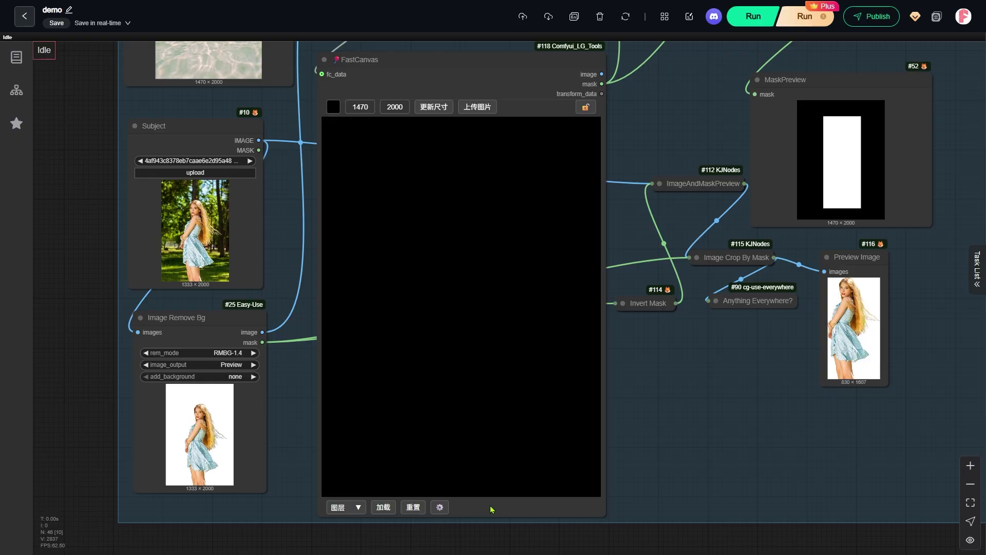
drag(909, 204, 742, 355)
scroll(662, 391, up, 3)
scroll(661, 392, up, 1)
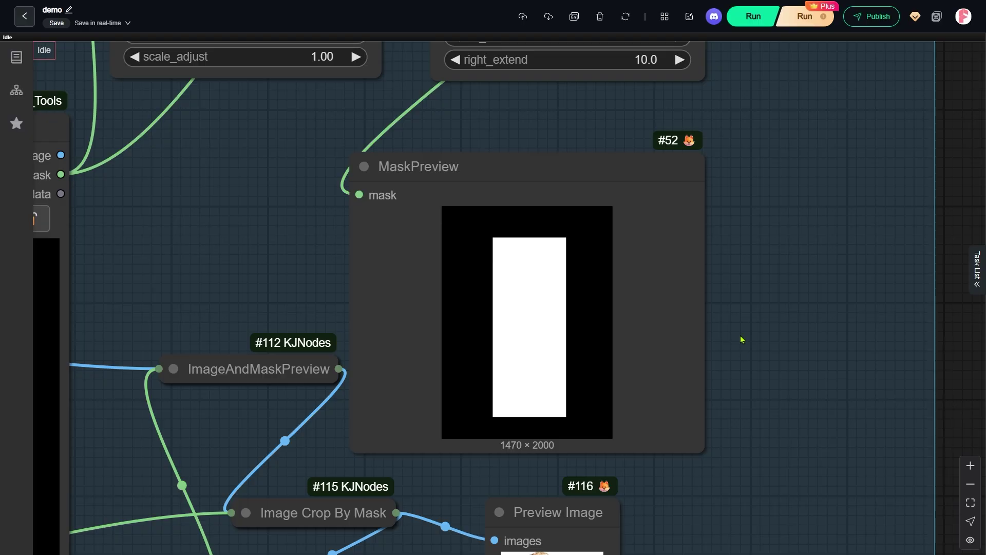
scroll(743, 339, down, 5)
drag(815, 486, 799, 140)
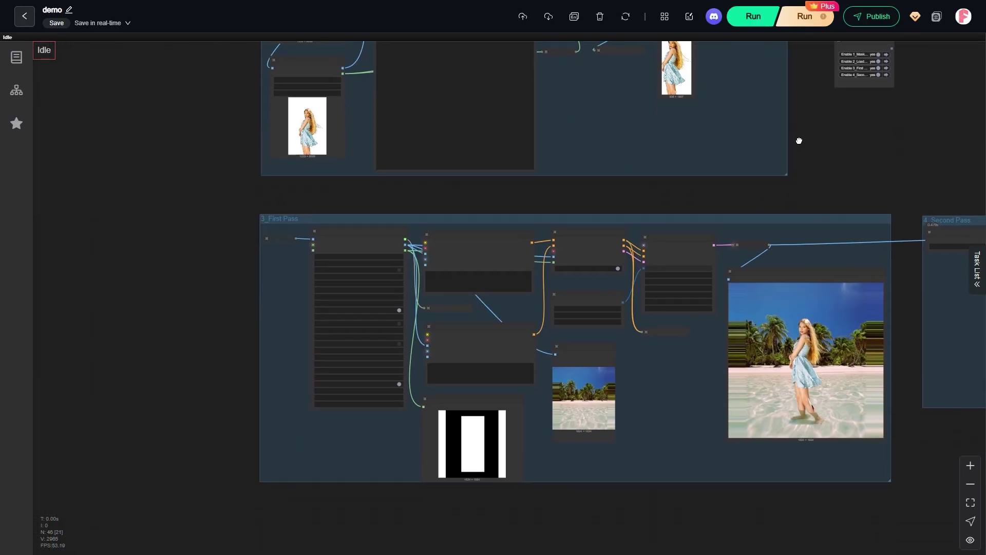
scroll(654, 425, up, 3)
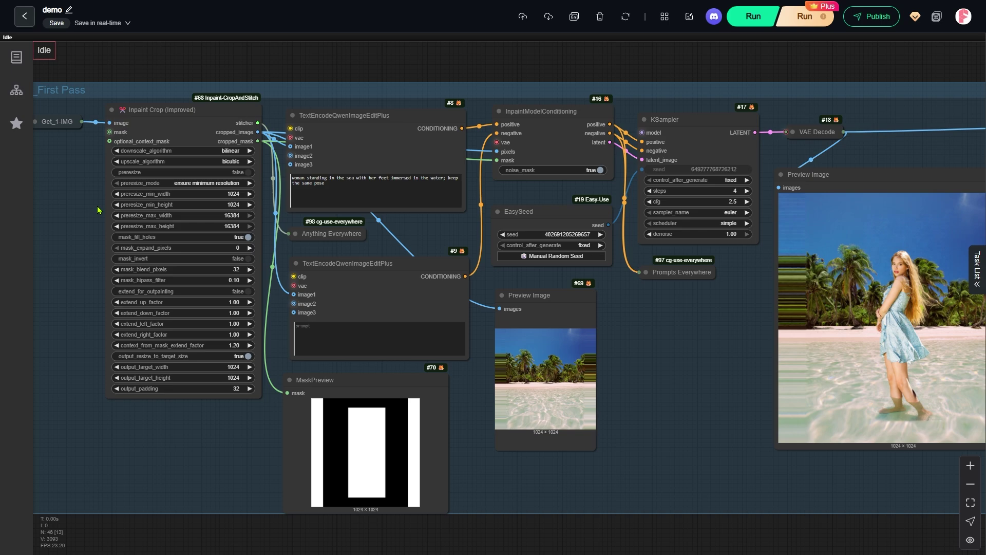
scroll(52, 190, up, 3)
click(327, 101)
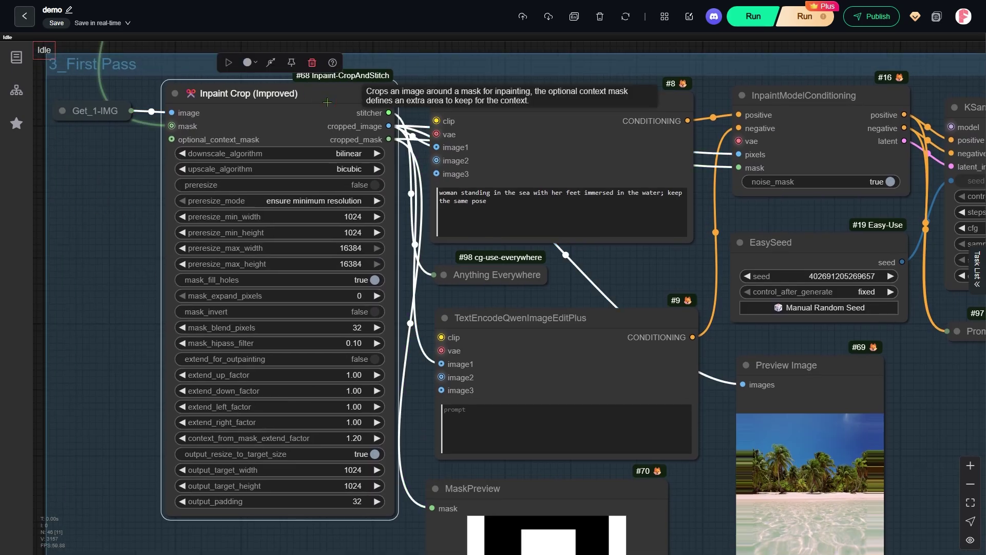
scroll(435, 198, down, 3)
scroll(821, 383, up, 3)
drag(820, 382, 745, 297)
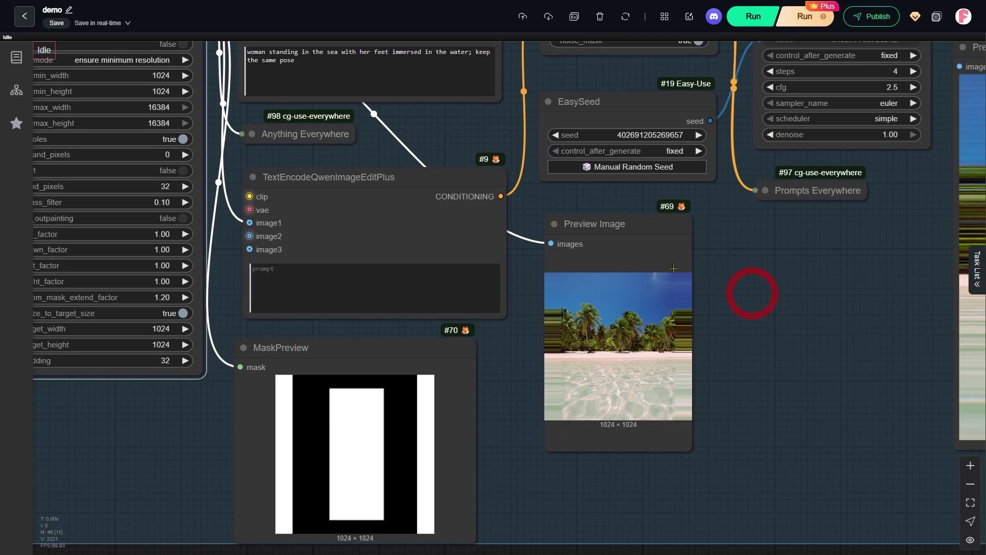
click(693, 308)
drag(520, 413, 561, 351)
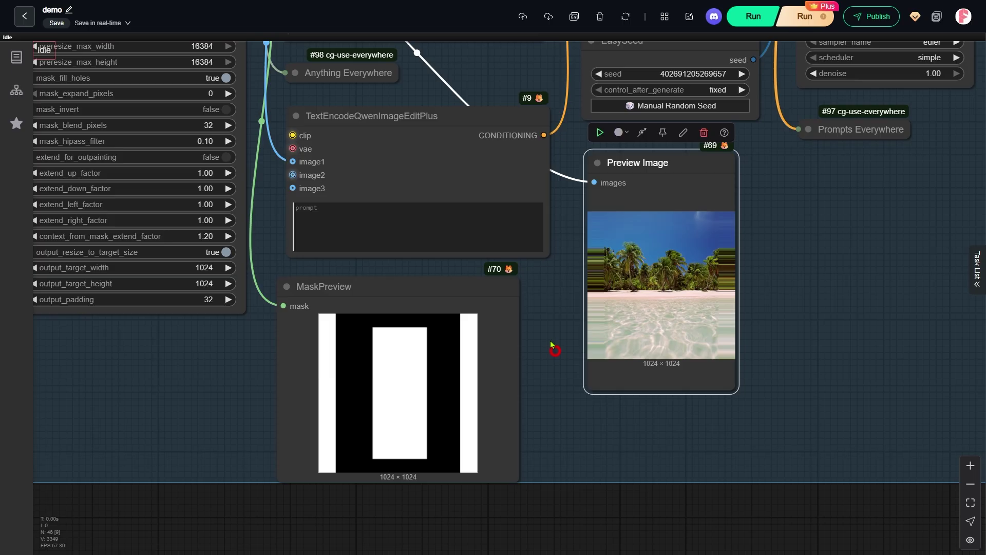
click(457, 304)
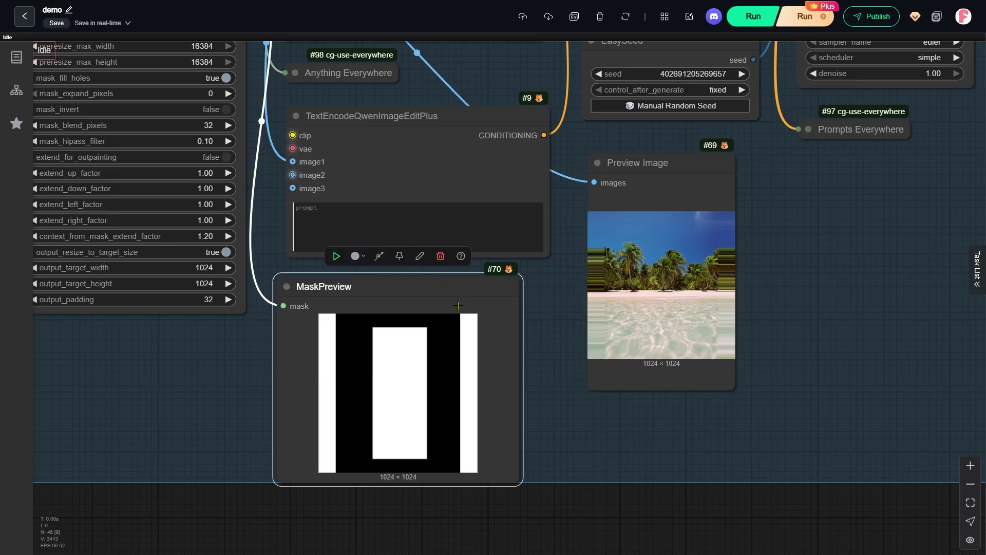
drag(798, 177, 827, 425)
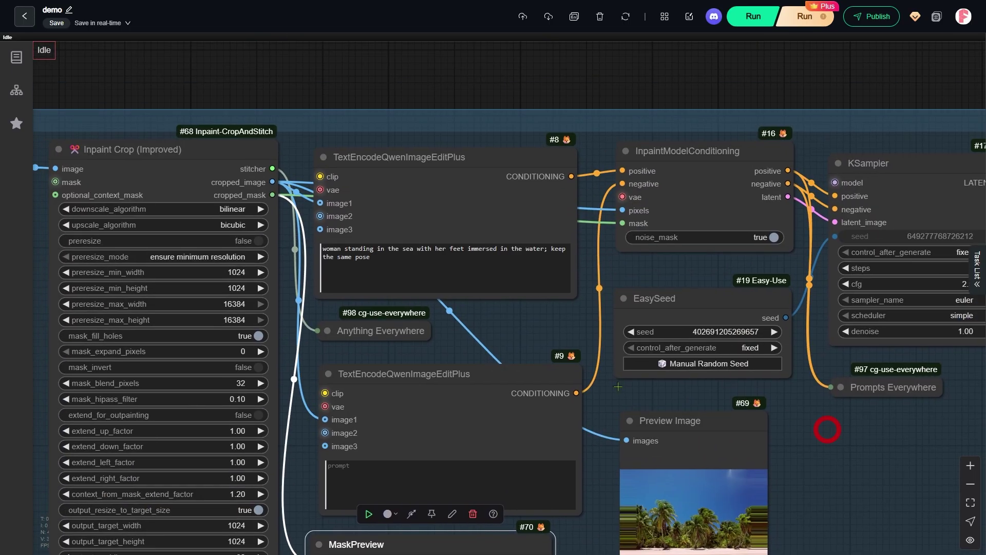
scroll(466, 322, up, 3)
scroll(495, 308, up, 3)
drag(522, 301, 570, 434)
scroll(555, 399, up, 2)
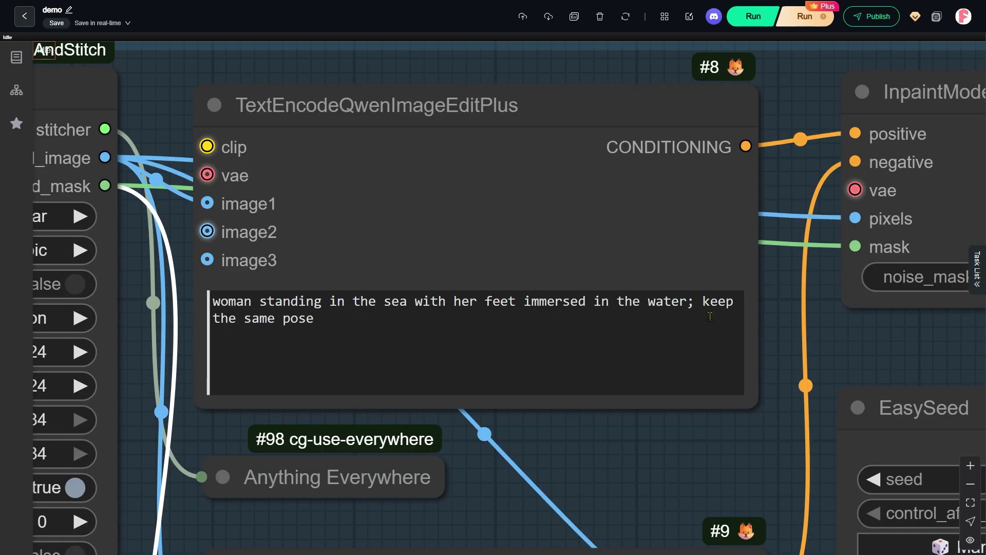
drag(702, 303, 663, 353)
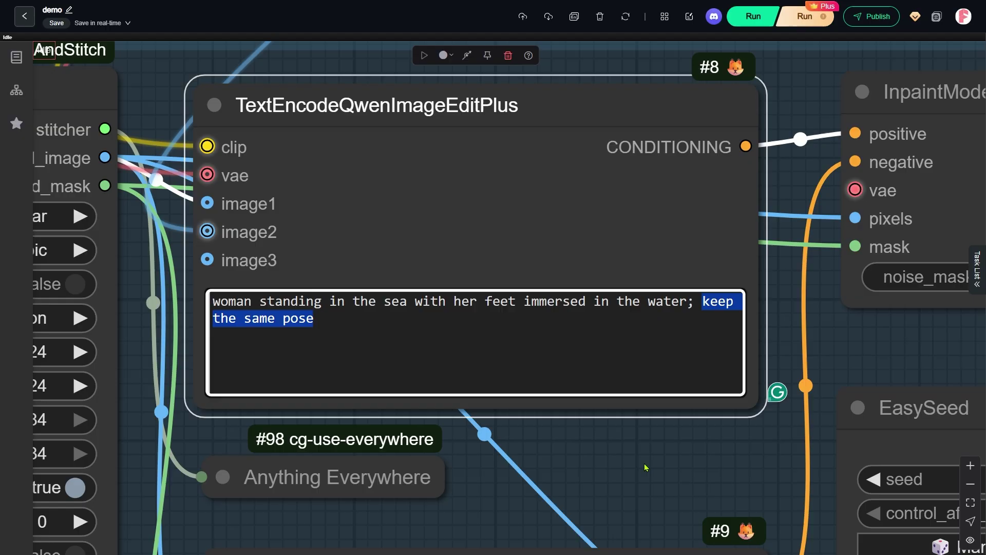
scroll(606, 487, down, 7)
scroll(606, 487, down, 2)
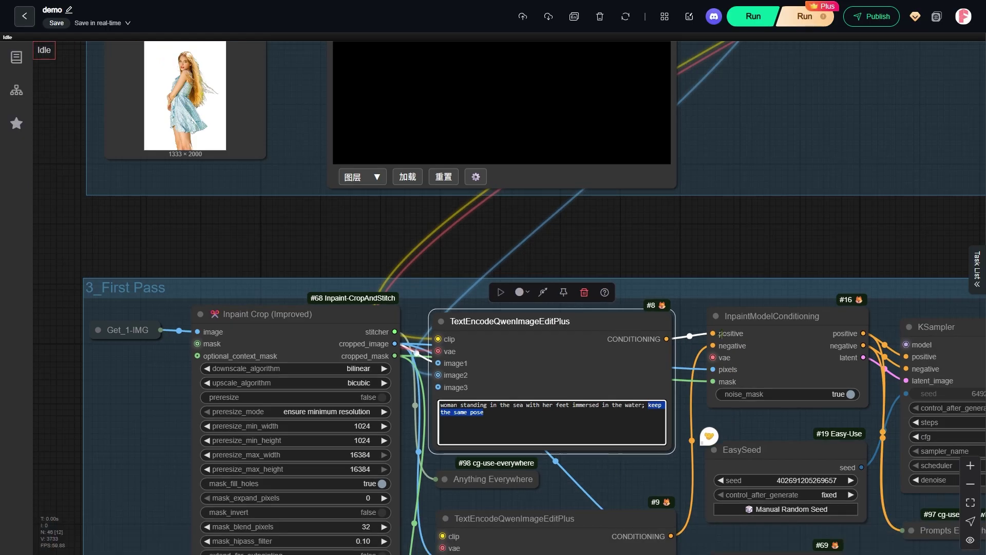
drag(821, 172, 773, 41)
drag(805, 461, 744, 290)
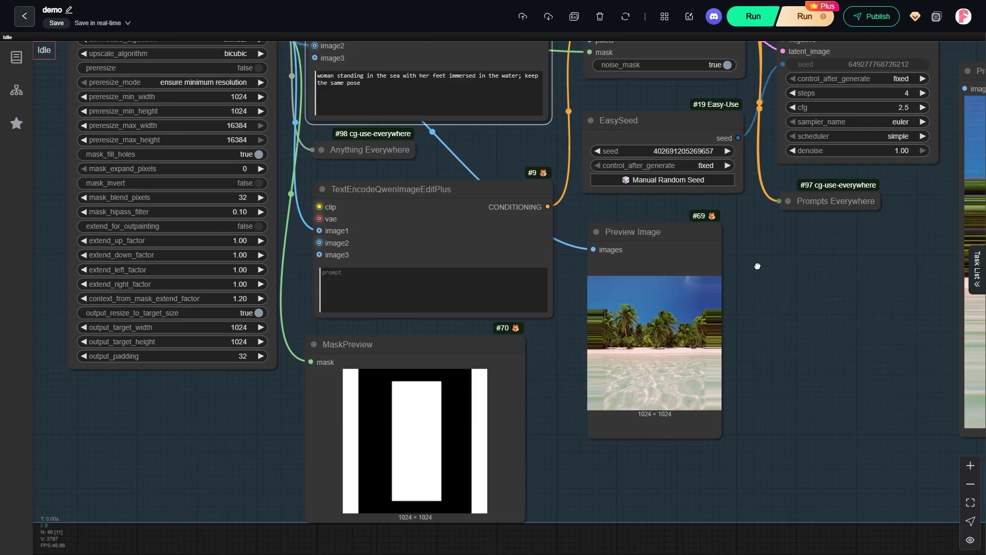
scroll(744, 291, up, 7)
scroll(743, 291, down, 6)
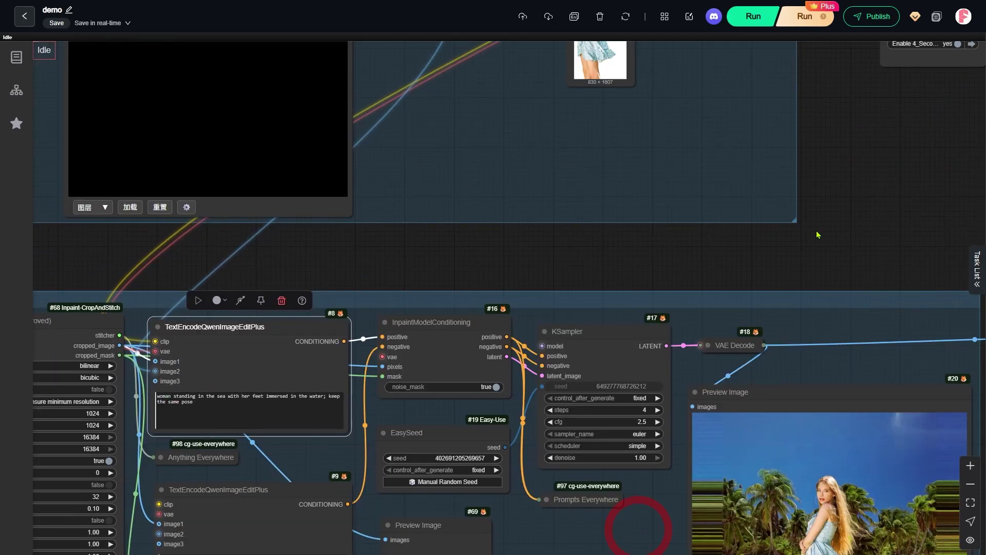
drag(885, 150, 812, 469)
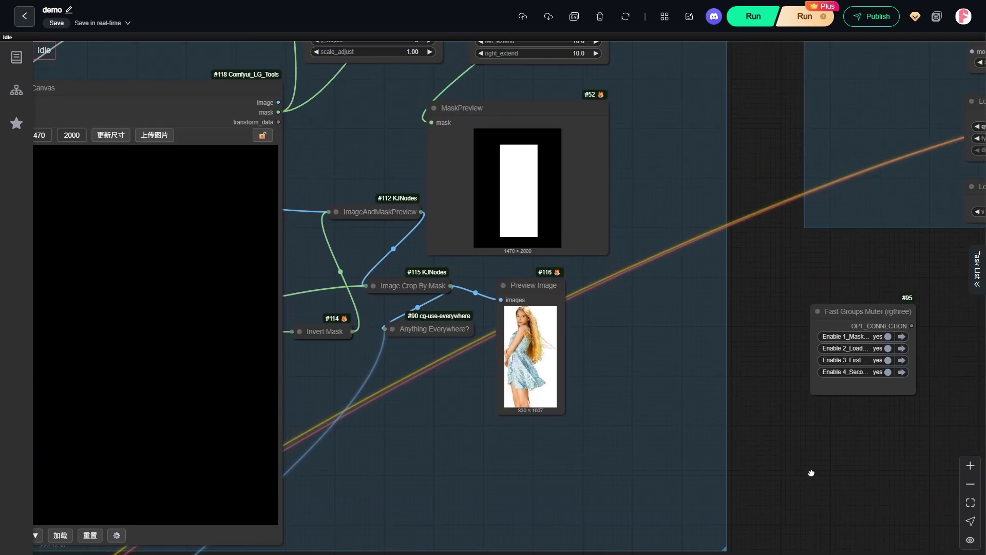
drag(771, 158, 869, 312)
scroll(799, 129, up, 5)
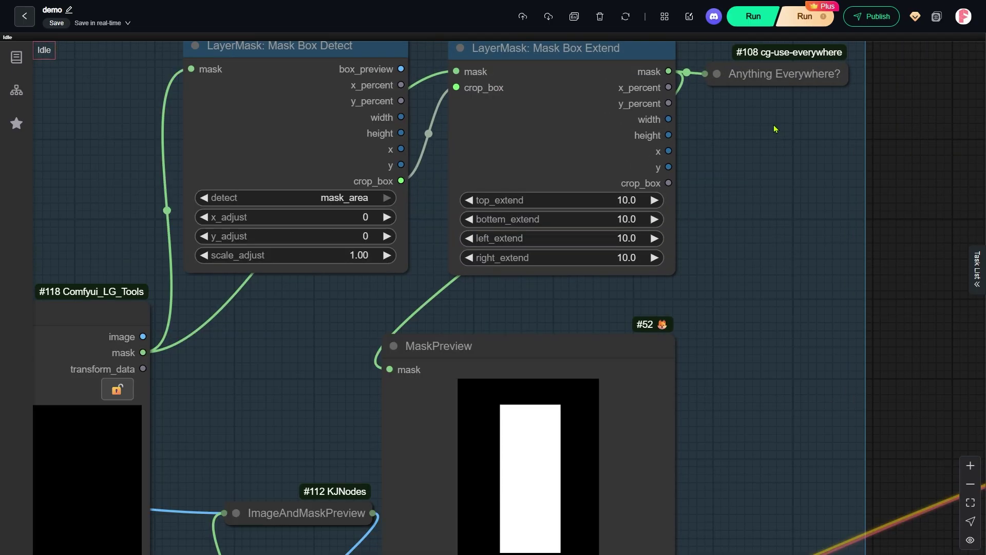
drag(775, 117, 779, 237)
scroll(779, 238, up, 3)
click(591, 206)
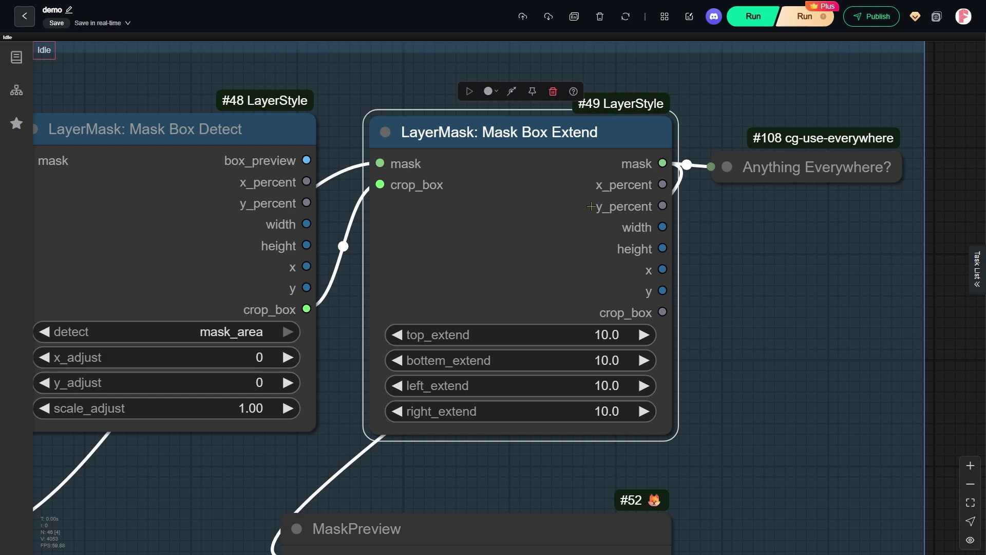
scroll(591, 206, down, 5)
drag(798, 524, 812, 359)
drag(777, 536, 683, 25)
scroll(657, 341, up, 6)
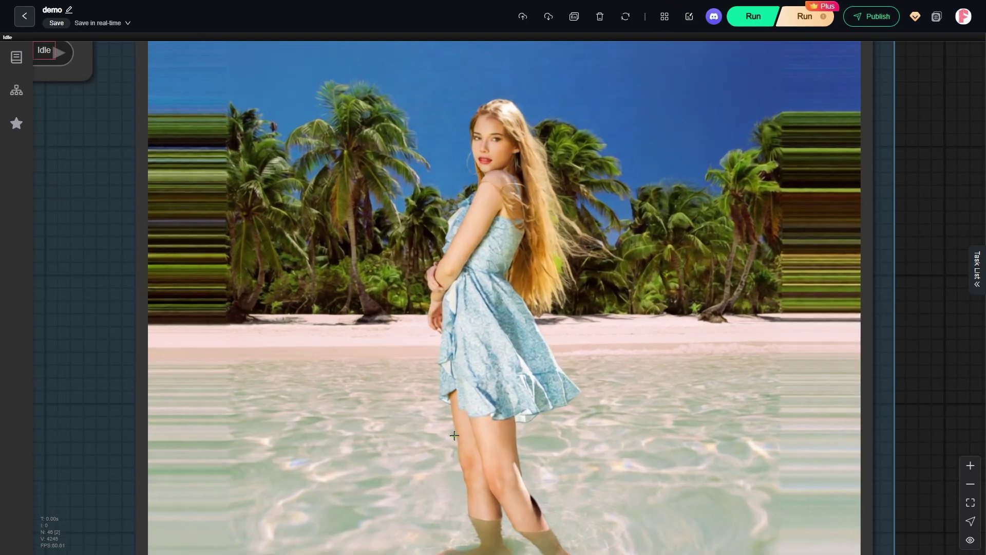
scroll(937, 254, down, 1)
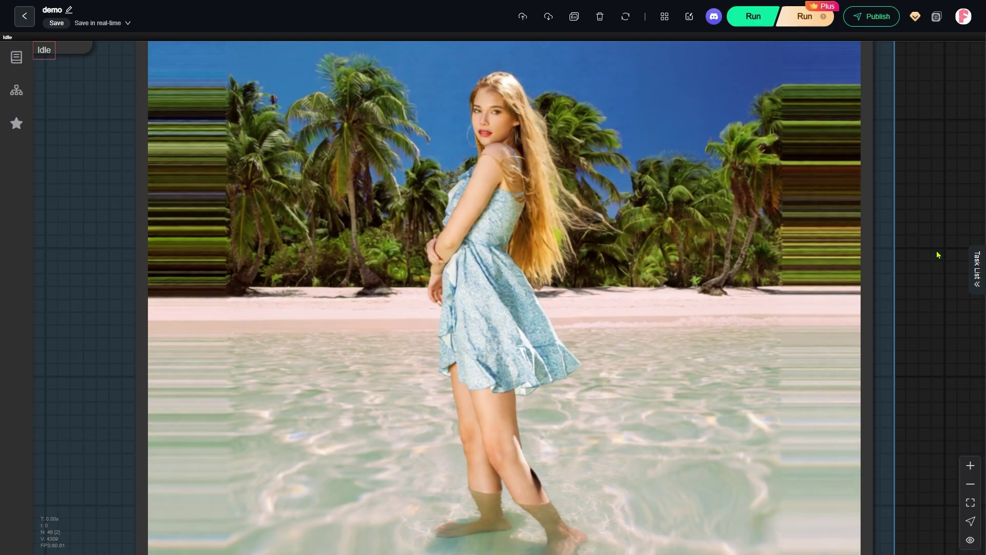
scroll(937, 254, down, 6)
drag(765, 384, 286, 440)
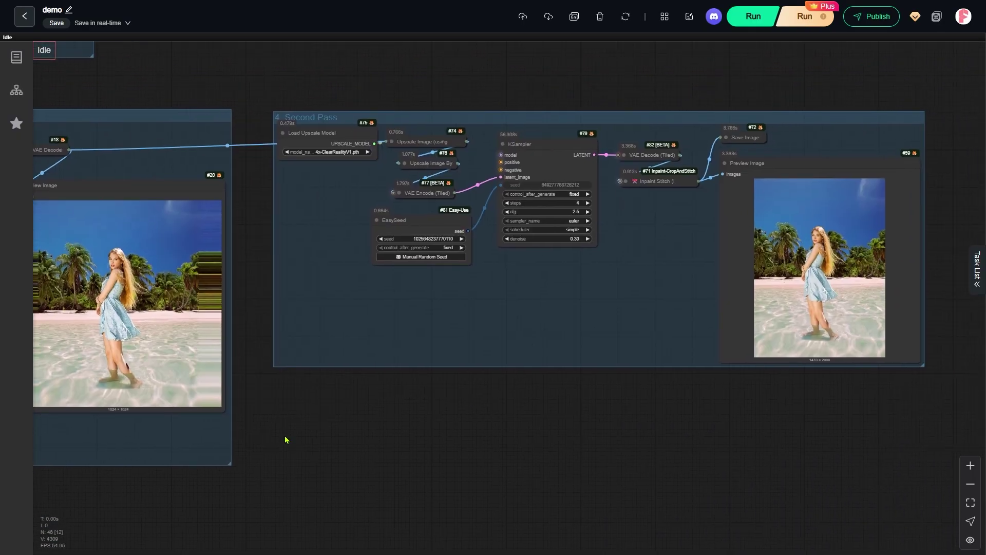
scroll(516, 132, up, 8)
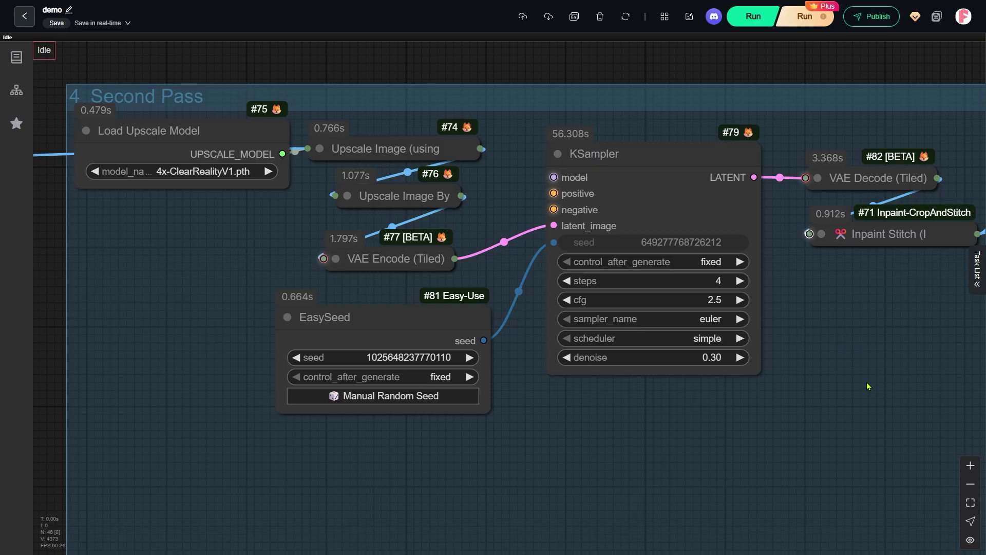
scroll(832, 397, up, 6)
click(548, 351)
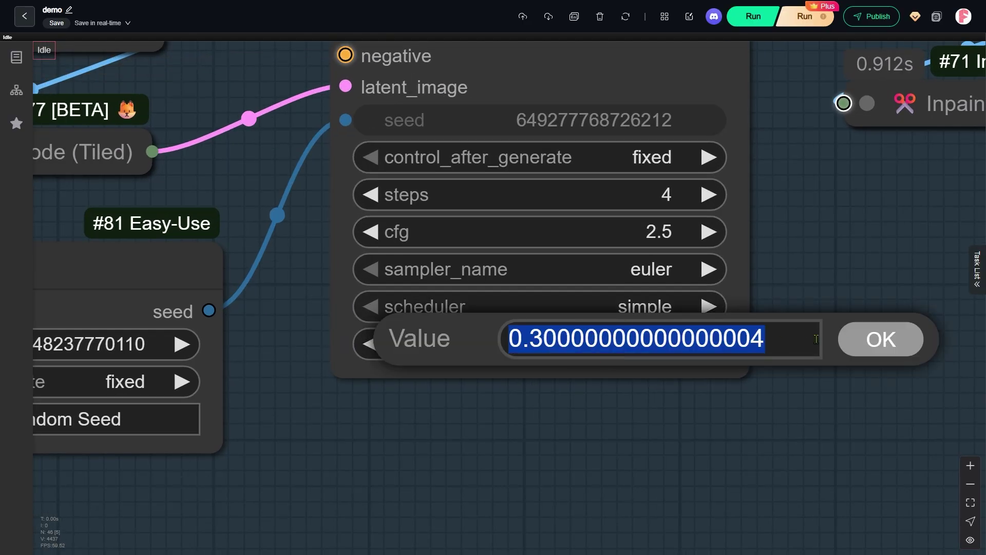
click(854, 335)
scroll(854, 339, down, 3)
drag(470, 349, 274, 330)
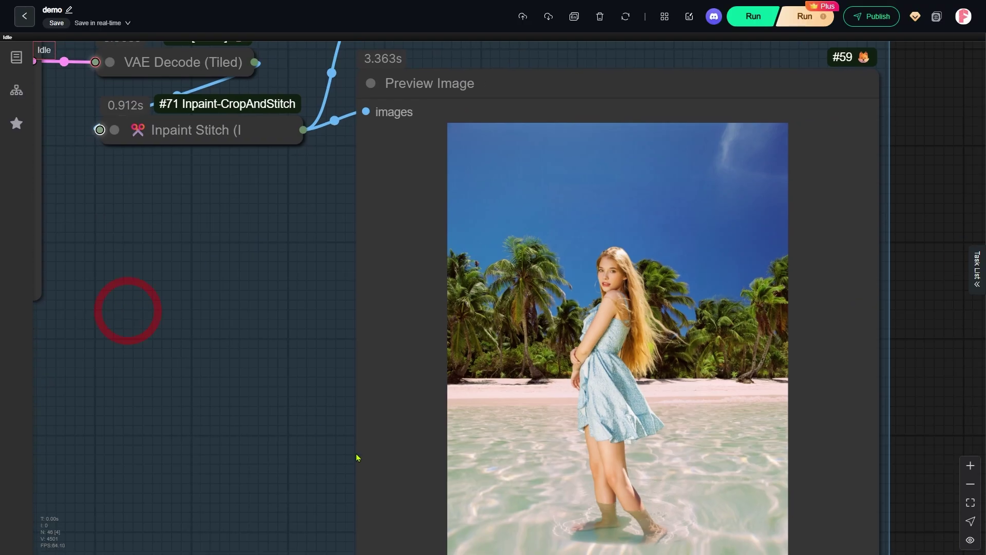
scroll(389, 449, up, 4)
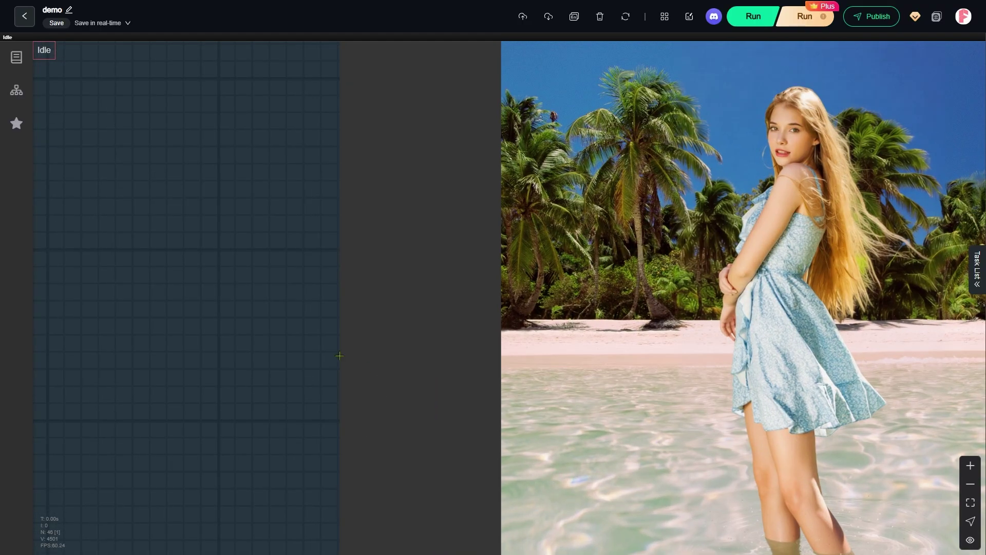
Pan the canvas left to bring the final beach image fully into view.
drag(339, 356, 226, 348)
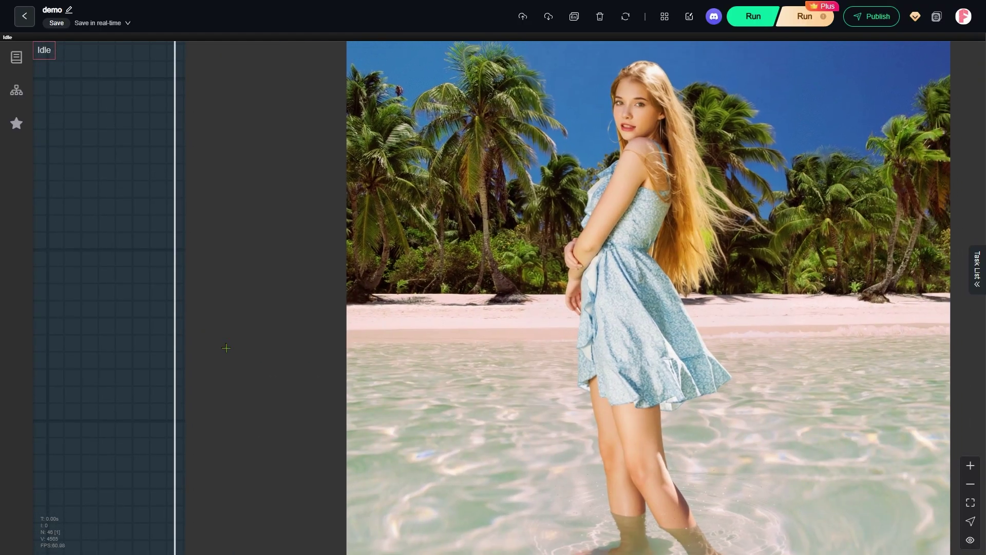